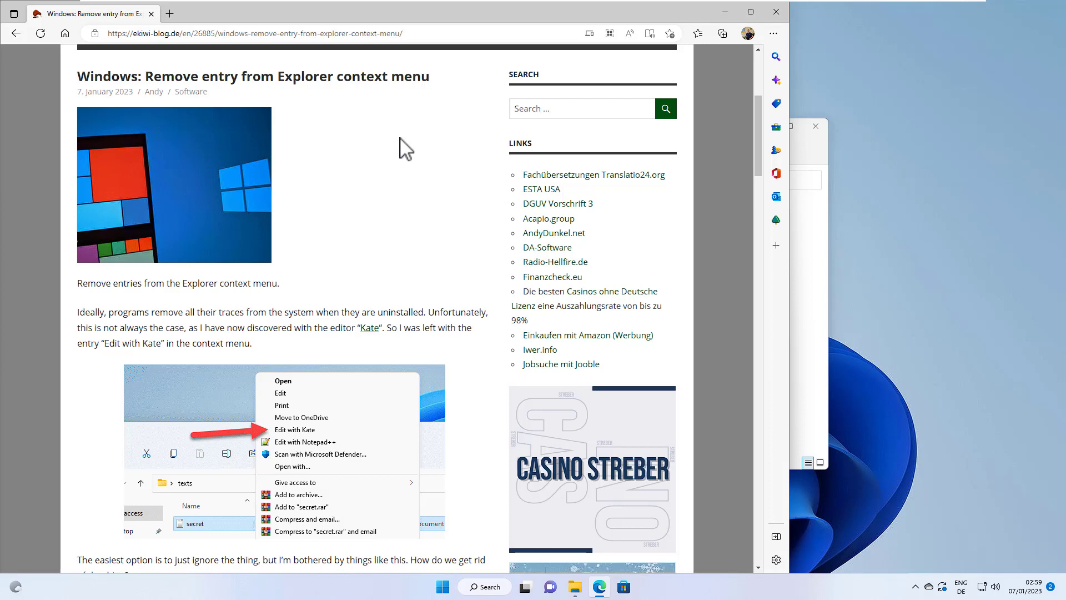
# Bring the texts folder forward over the article and select the secret file
pyautogui.click(805, 279)
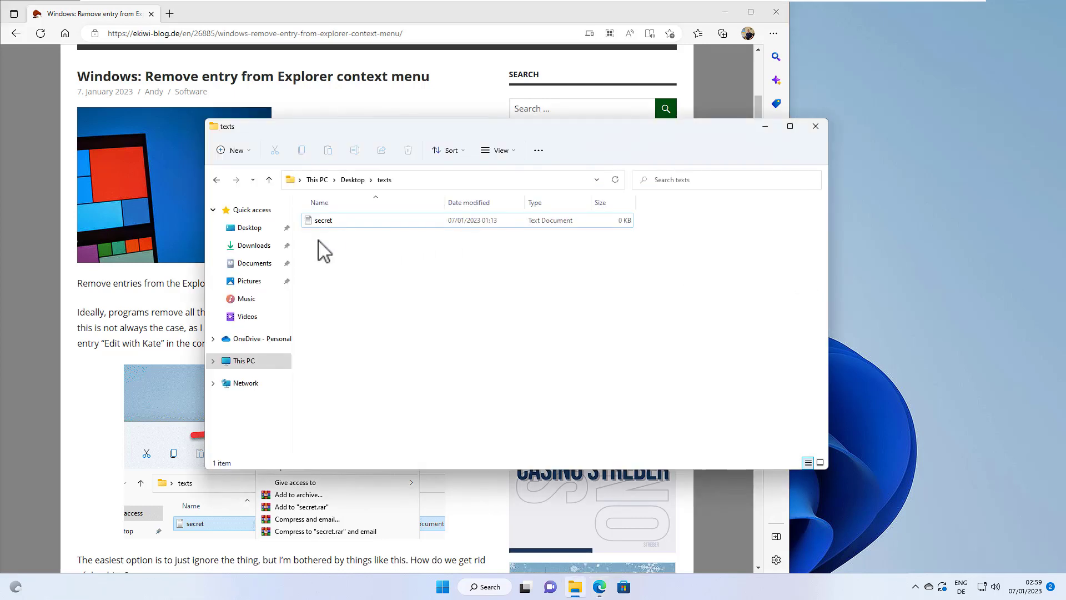
pyautogui.click(327, 224)
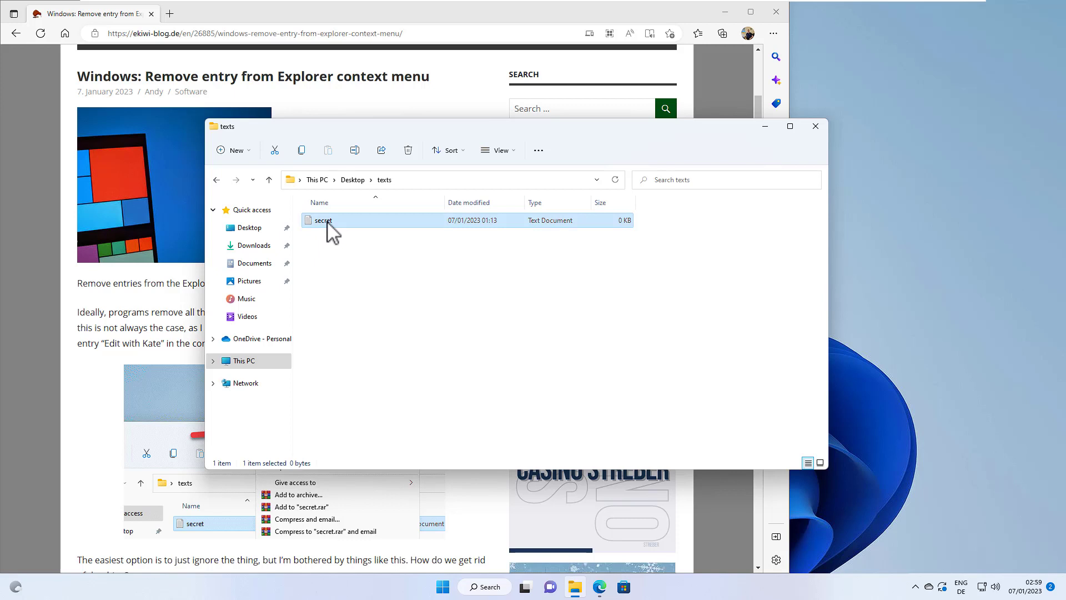
# Show the secret file's context menu, then dismiss it without choosing anything
pyautogui.rightClick(329, 227)
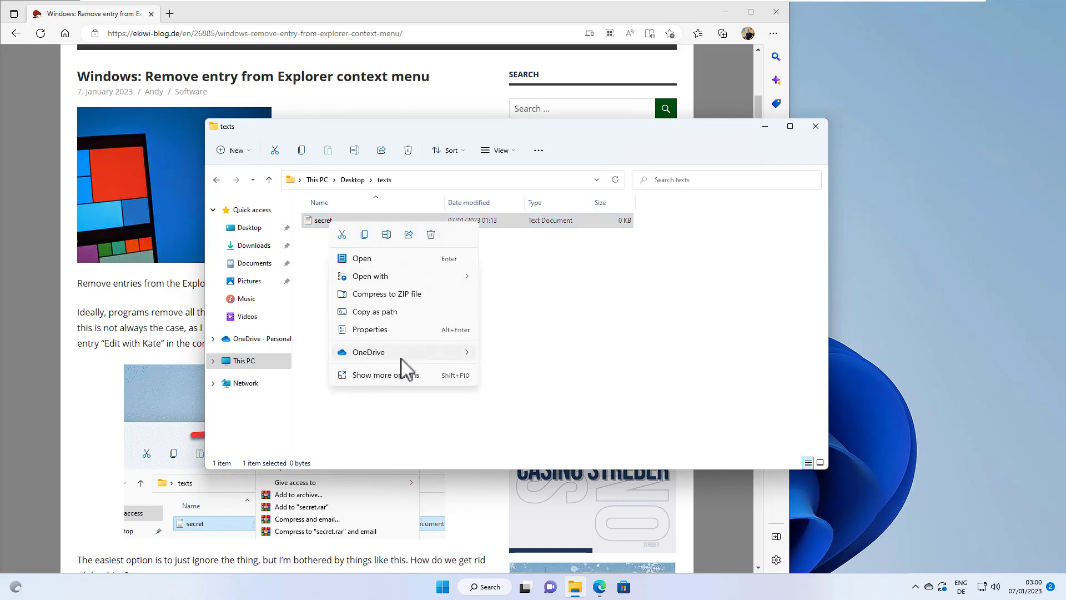
pyautogui.click(401, 384)
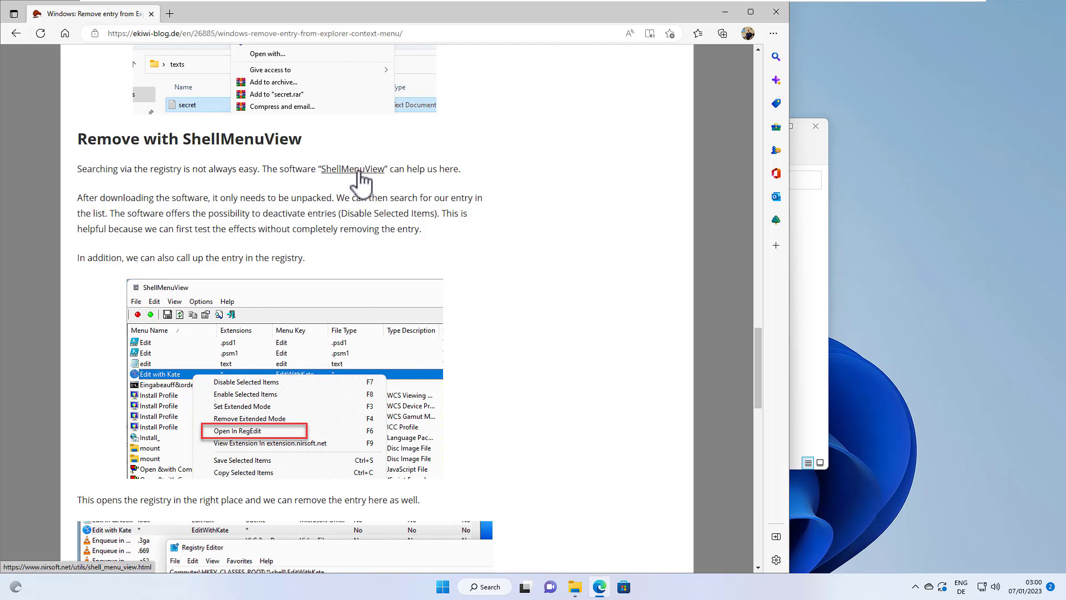
# Follow the article's link to the NirSoft ShellMenuView page, then minimize Edge
pyautogui.click(361, 177)
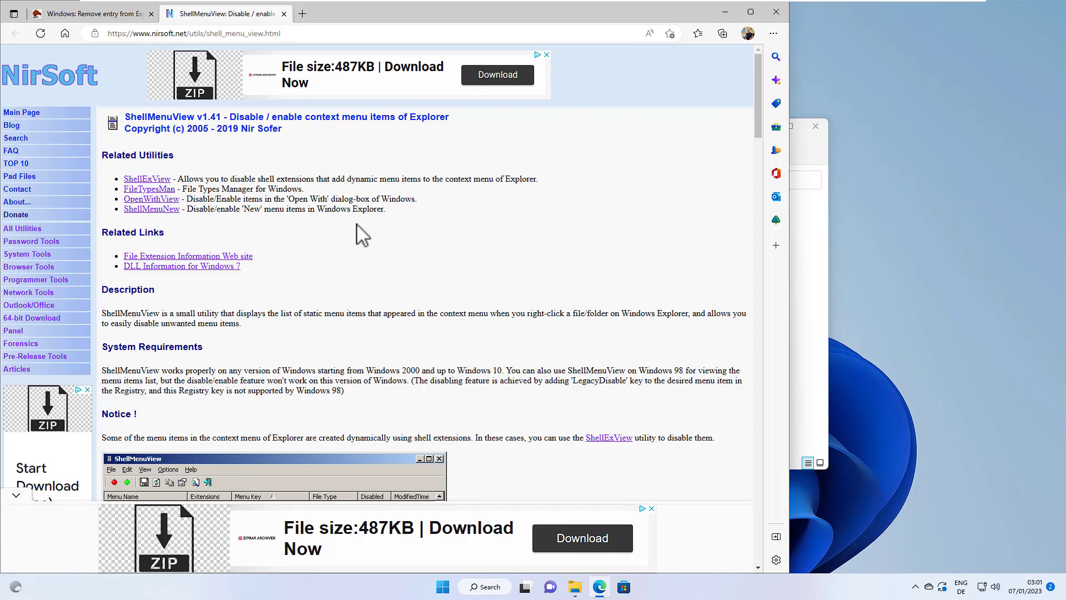
pyautogui.scroll(-1, 362, 235)
pyautogui.scroll(-5, 362, 235)
pyautogui.scroll(-5, 362, 236)
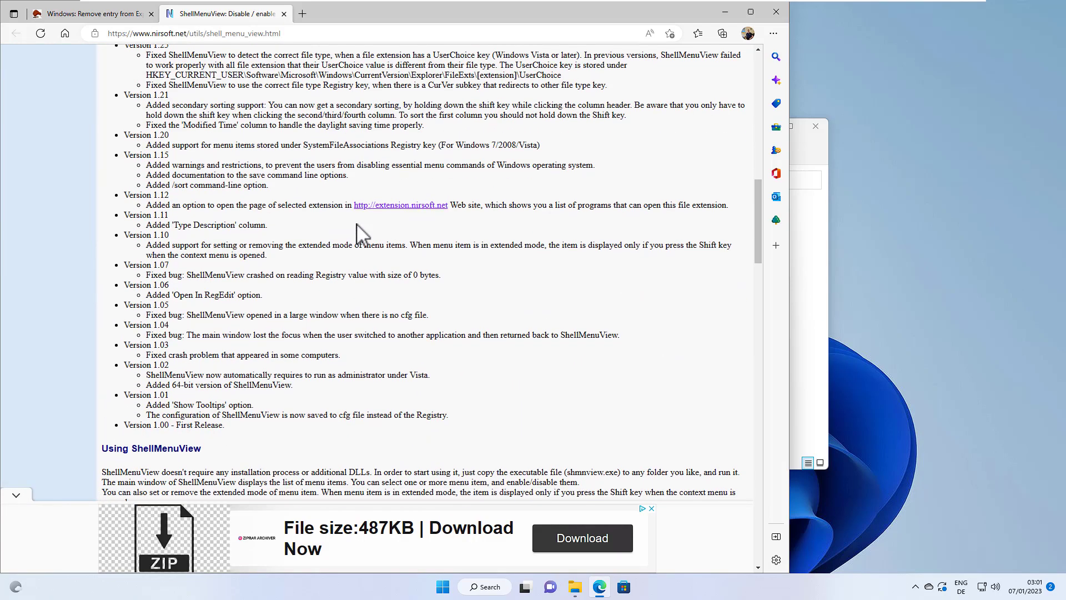
pyautogui.scroll(-4, 362, 235)
pyautogui.scroll(-5, 362, 235)
pyautogui.scroll(-5, 363, 235)
pyautogui.scroll(-3, 362, 235)
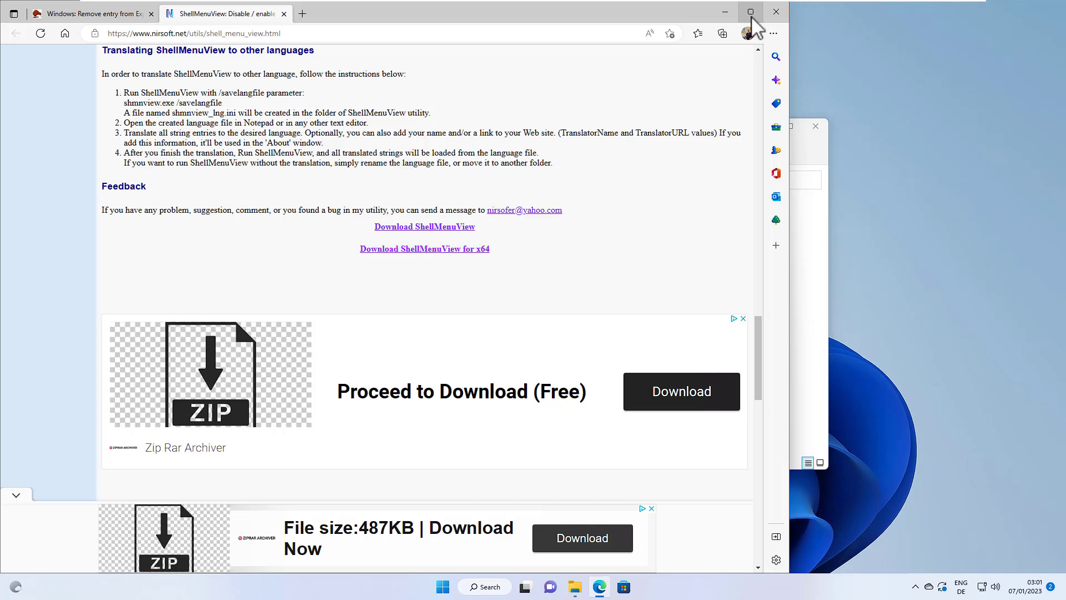
pyautogui.click(726, 11)
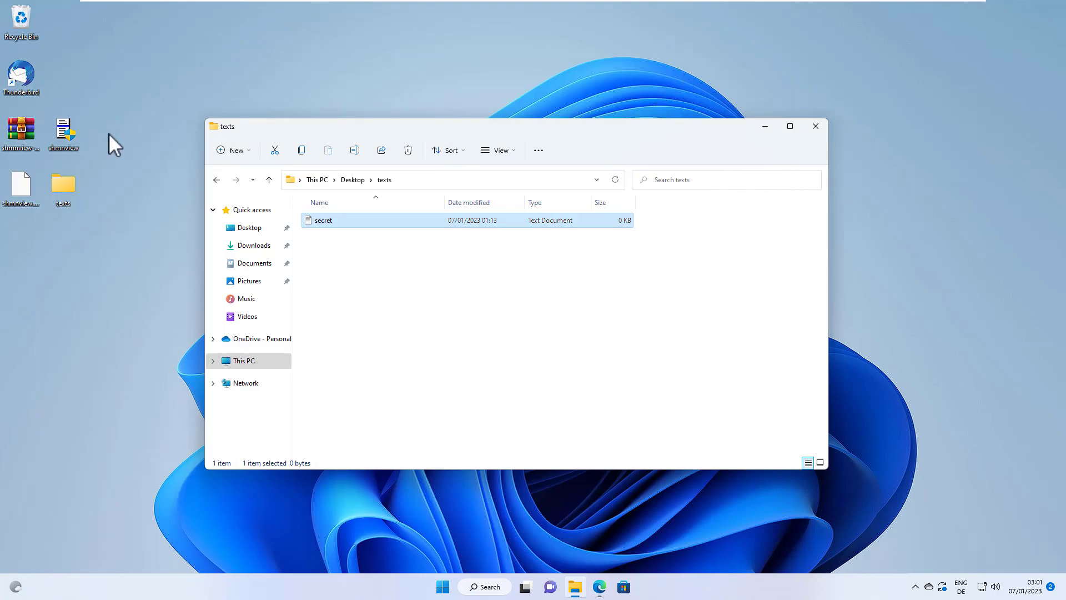
pyautogui.click(26, 131)
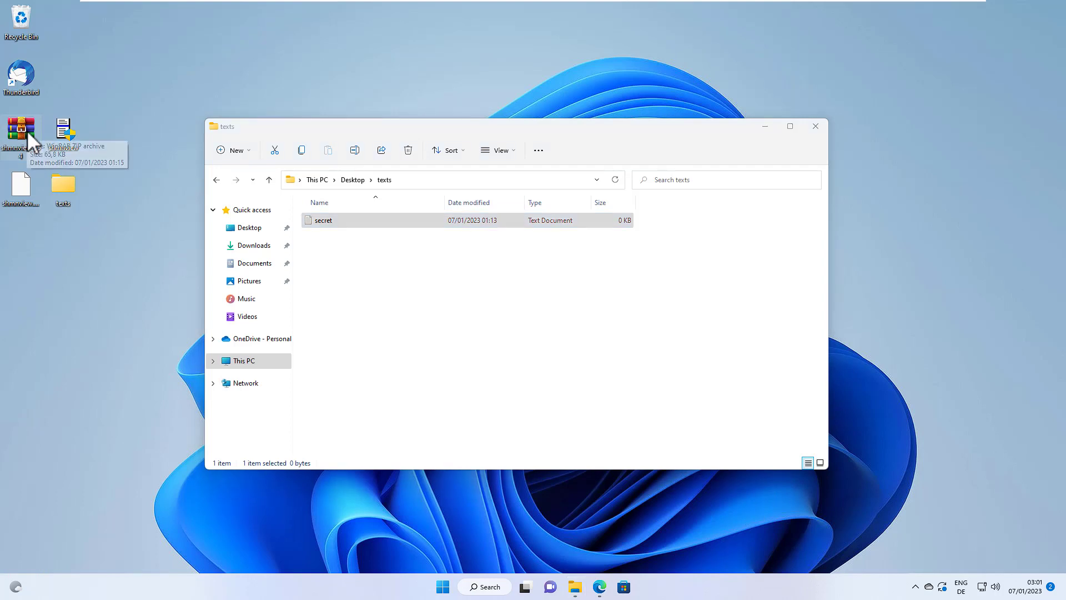
pyautogui.click(82, 130)
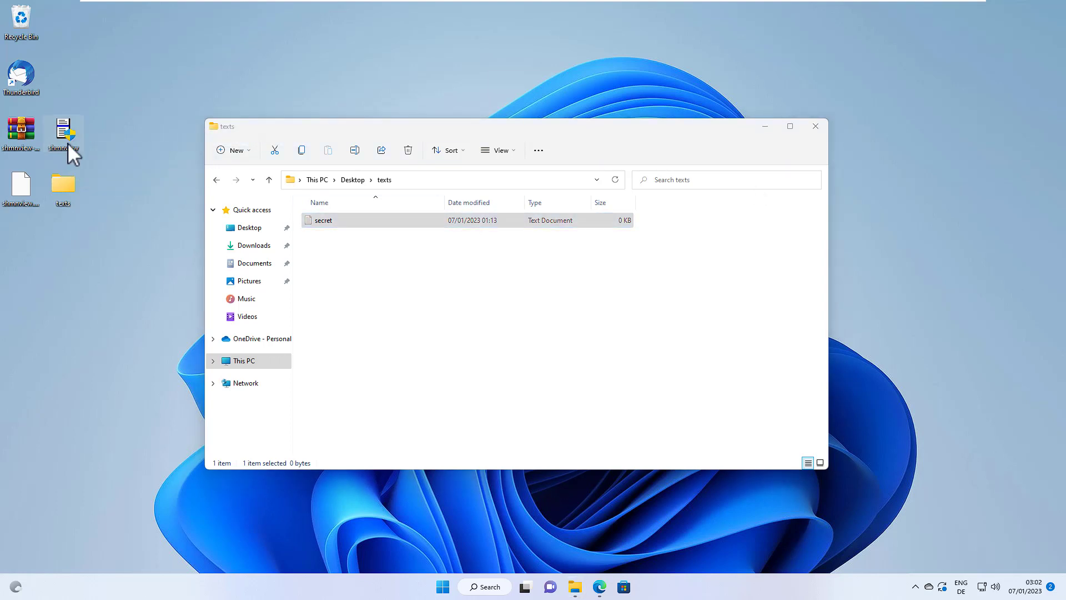
# Launch ShellMenuView past the UAC prompt and widen the Menu Name column
pyautogui.doubleClick(68, 143)
pyautogui.click(591, 381)
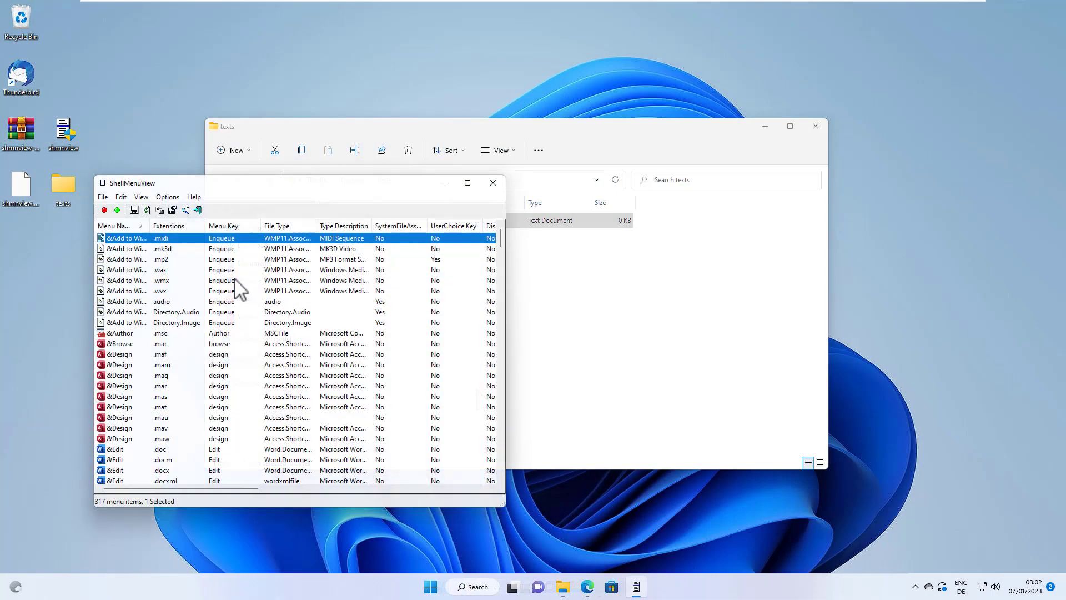
pyautogui.moveTo(151, 226); pyautogui.dragTo(238, 226)
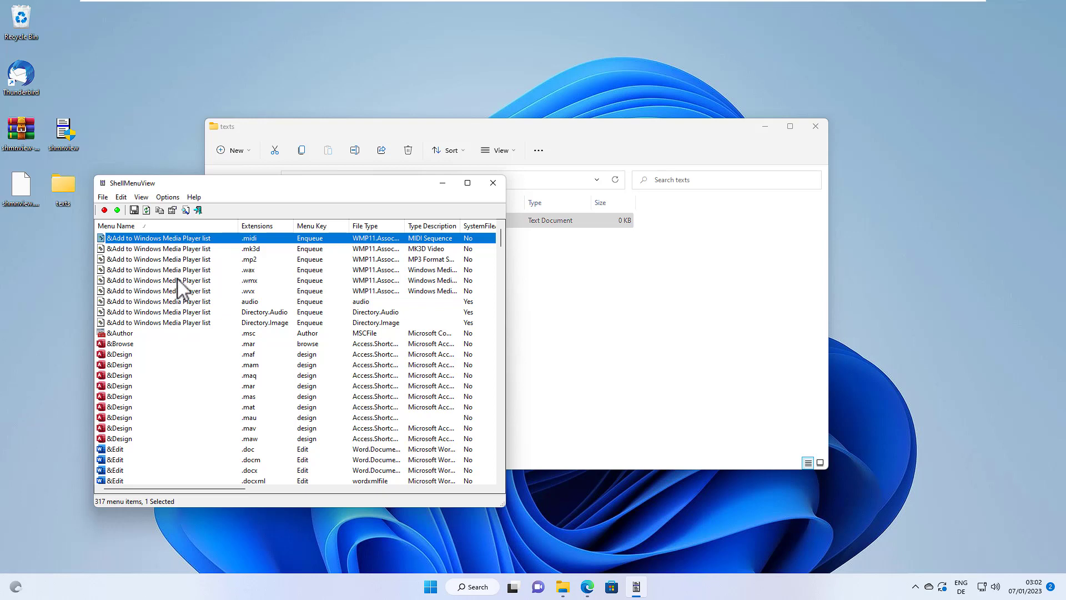
# Browse the list, examining the .wax, .wmx and &Browse menu items
pyautogui.click(155, 271)
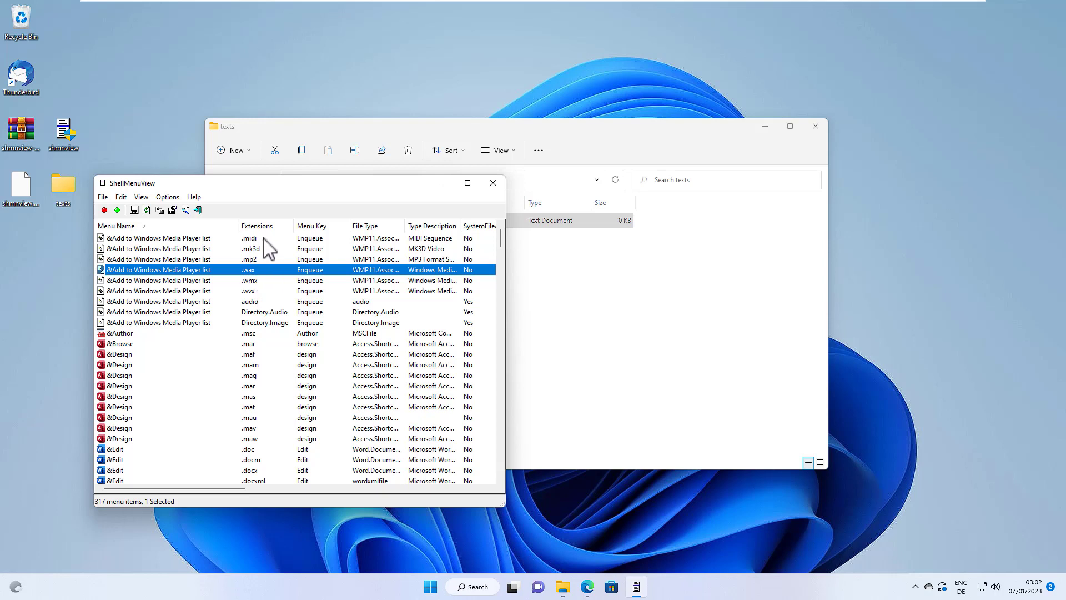
pyautogui.click(158, 281)
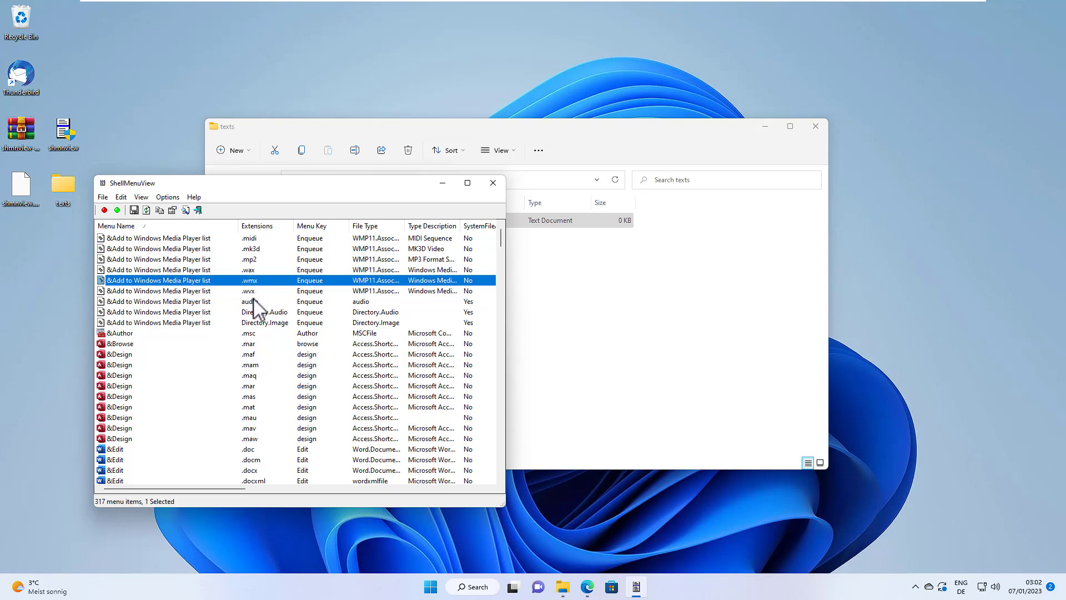
pyautogui.click(170, 344)
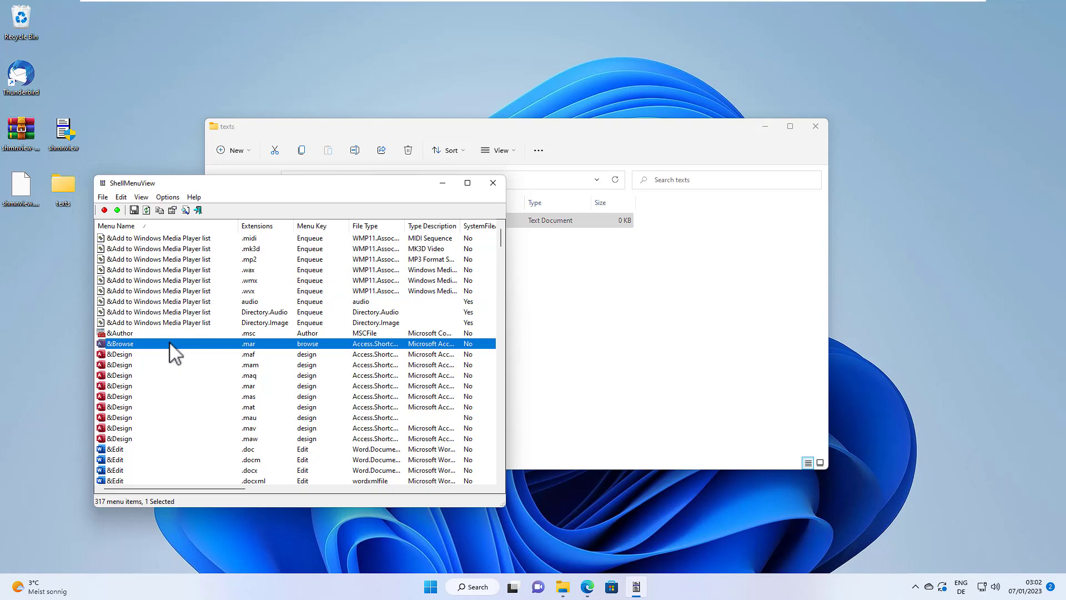
# Locate the Edit with Kate item in the list and disable it via Disable Selected Items
pyautogui.press('pagedown')
pyautogui.press('pagedown')
pyautogui.press('pagedown')
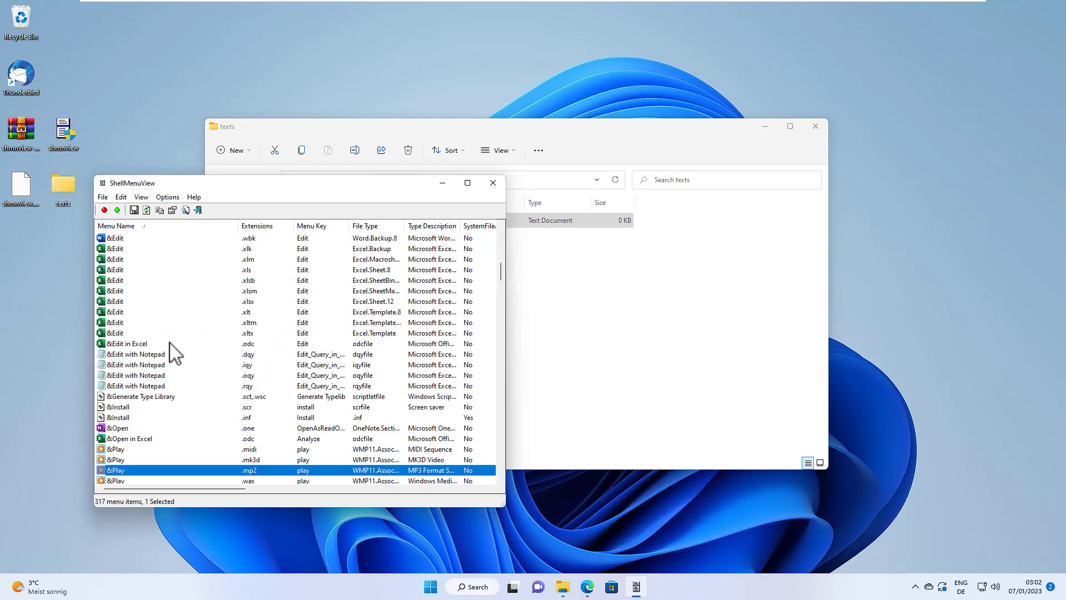
pyautogui.press('pagedown')
pyautogui.press('pagedown')
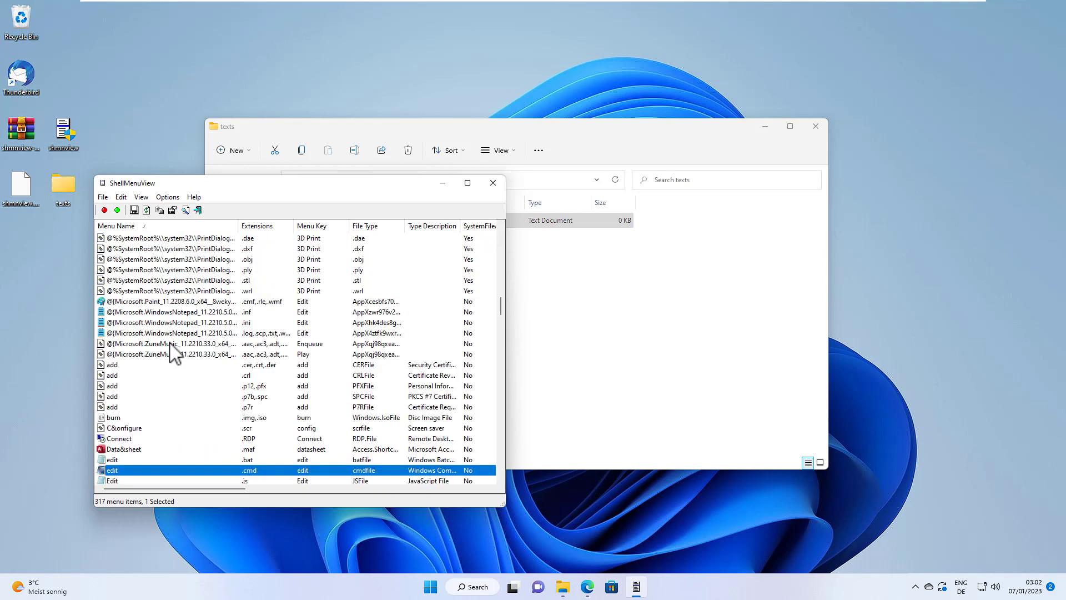
pyautogui.press('pagedown')
pyautogui.press('Up')
pyautogui.press('Up')
pyautogui.press('Up')
pyautogui.press('Up')
pyautogui.press('Up')
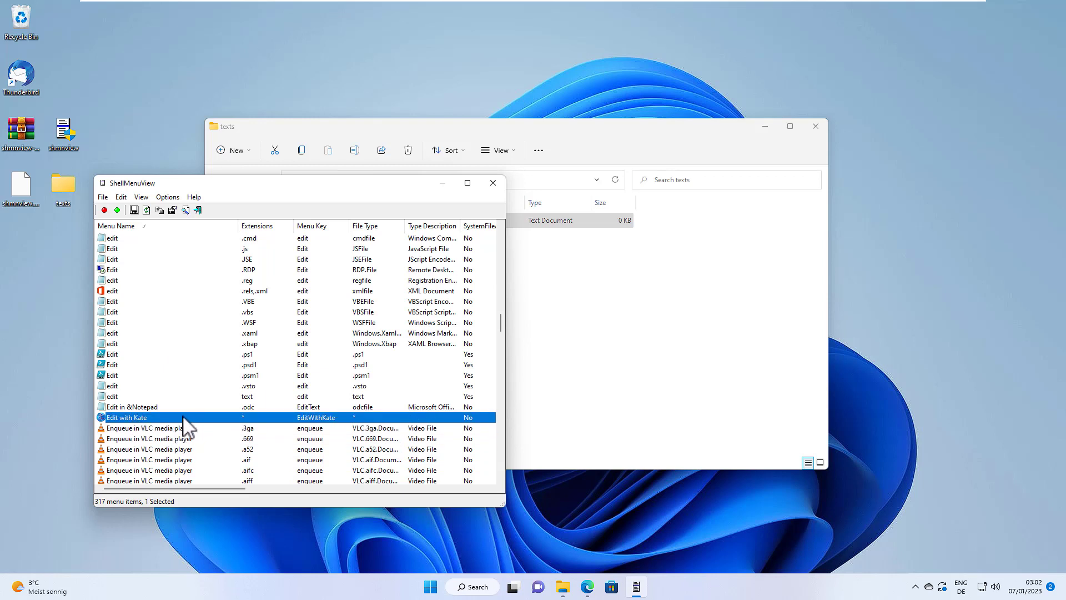
pyautogui.rightClick(180, 419)
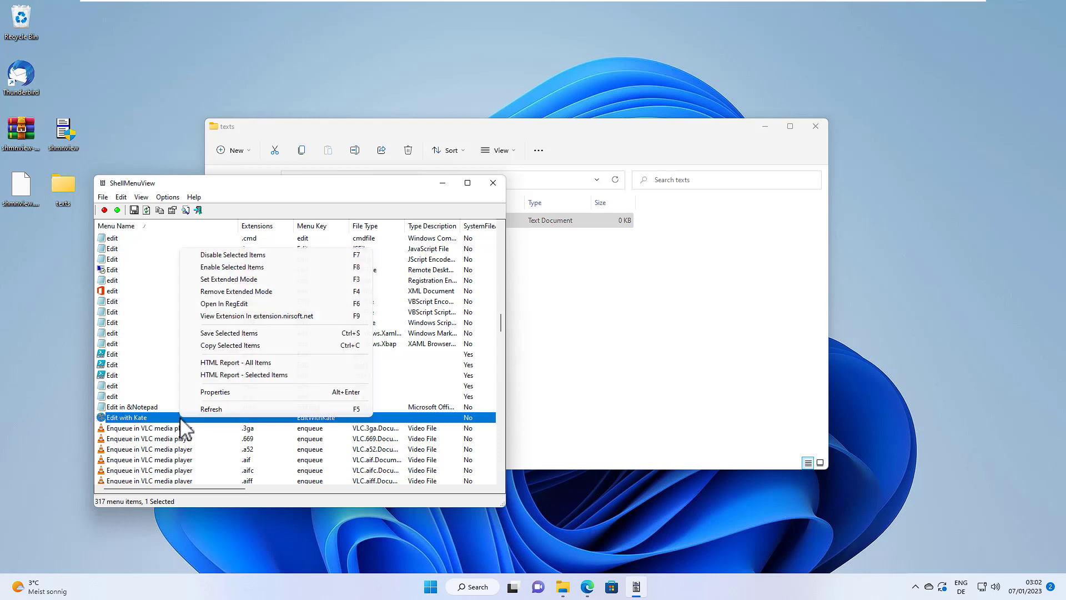
pyautogui.click(234, 255)
pyautogui.moveTo(169, 489); pyautogui.dragTo(230, 494)
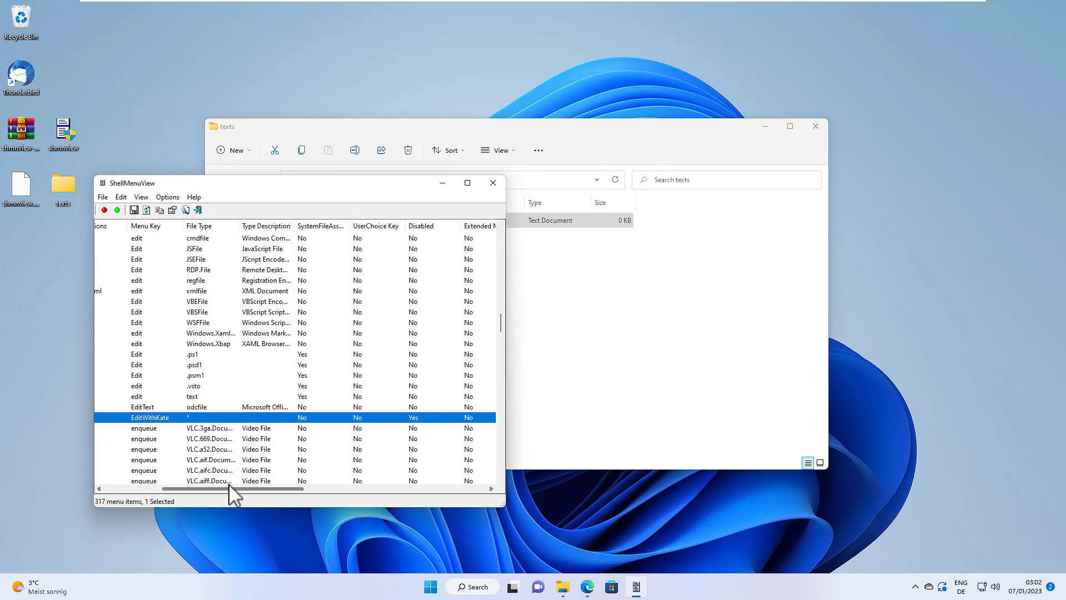
# Check the secret file's full classic context menu no longer lists Edit with Kate, then return to ShellMenuView
pyautogui.click(625, 312)
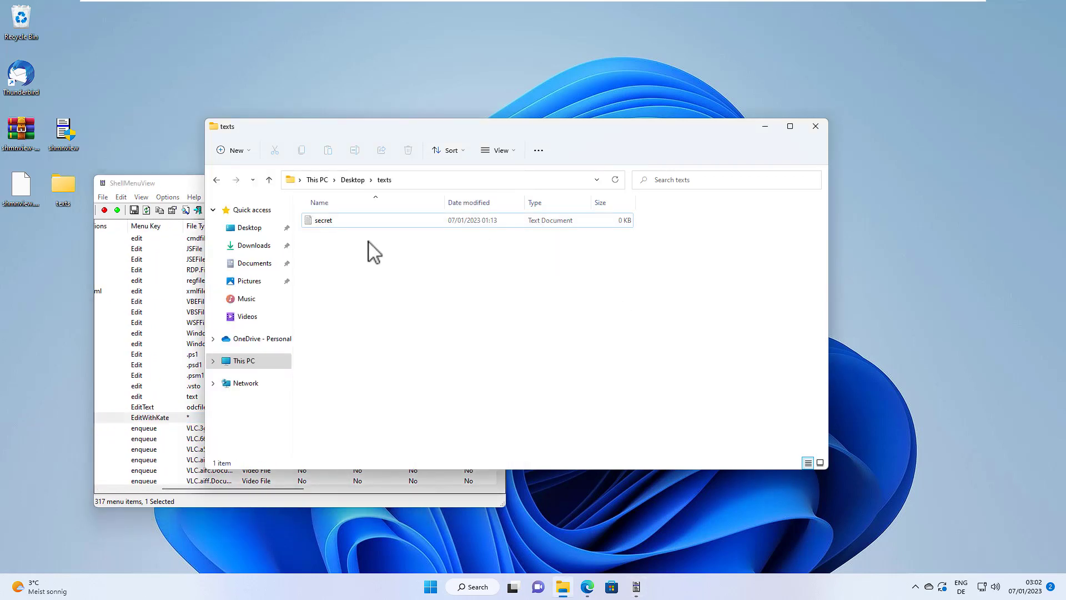
pyautogui.click(317, 230)
pyautogui.rightClick(317, 231)
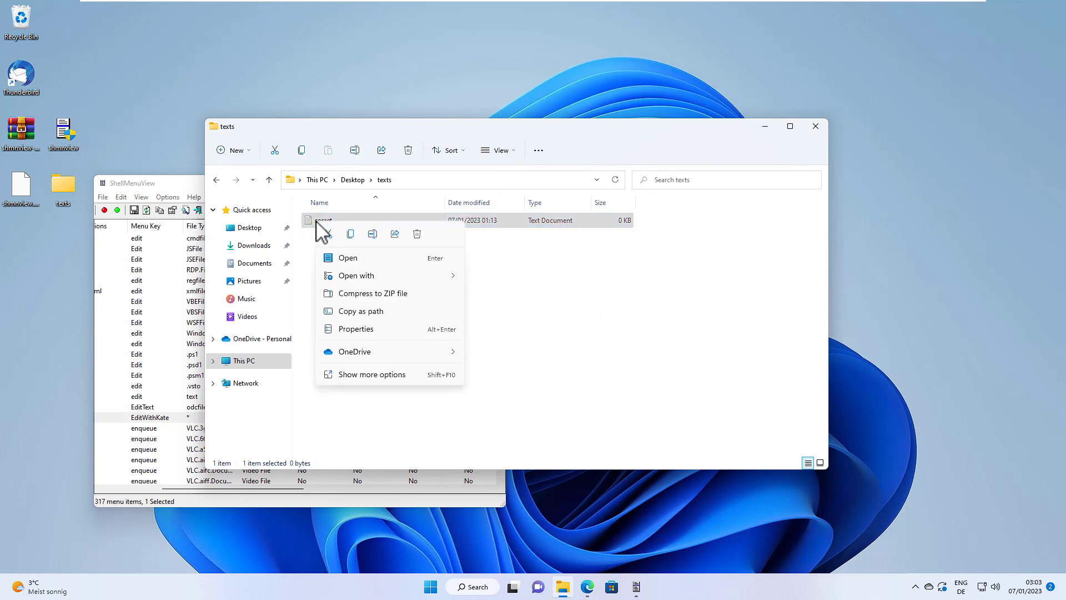
pyautogui.click(371, 372)
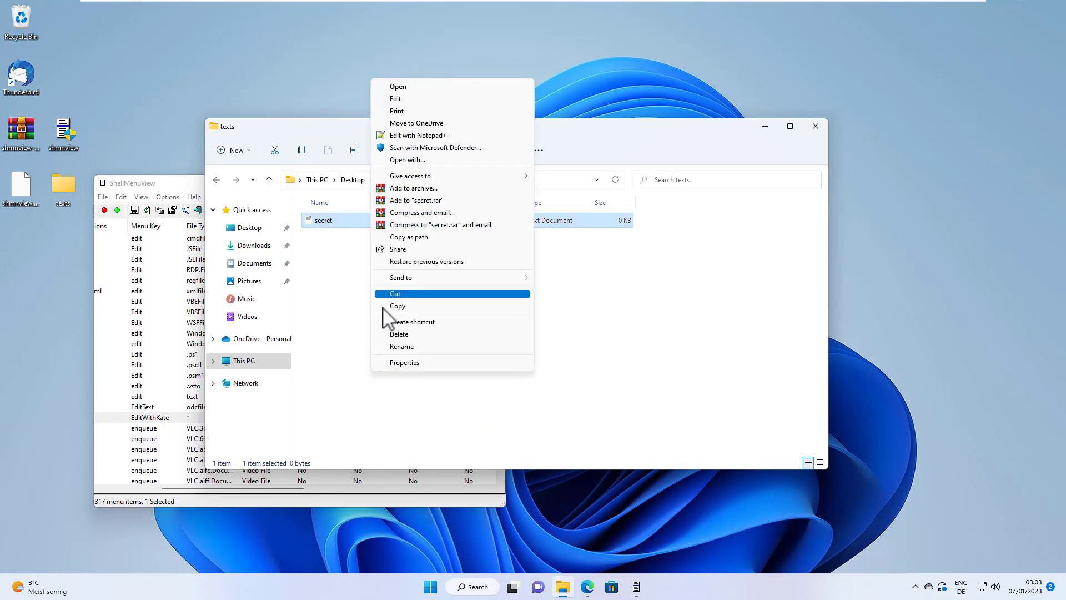
pyautogui.click(355, 326)
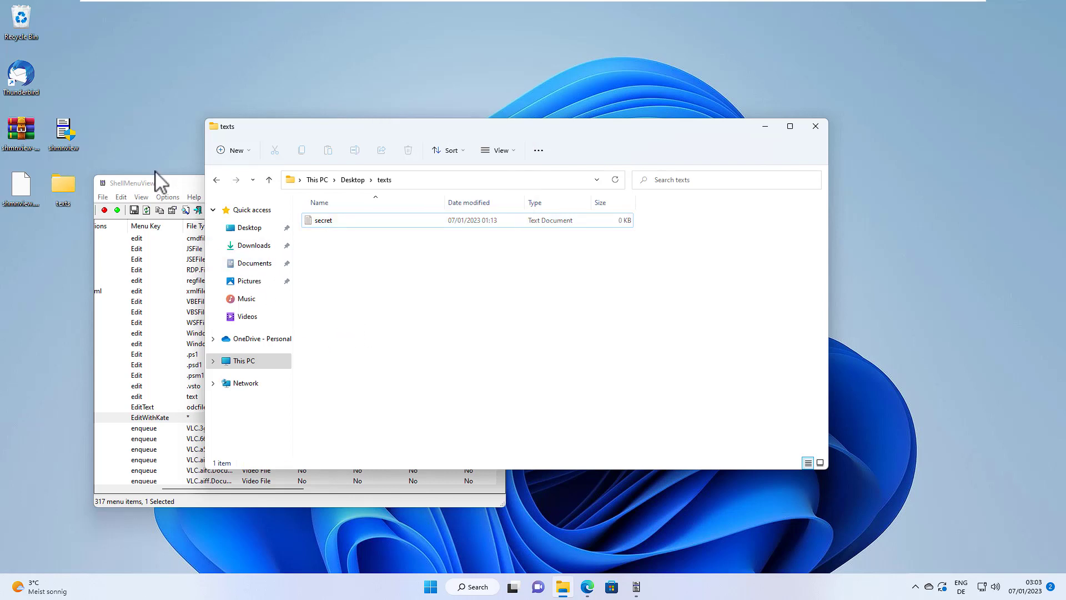
pyautogui.click(156, 188)
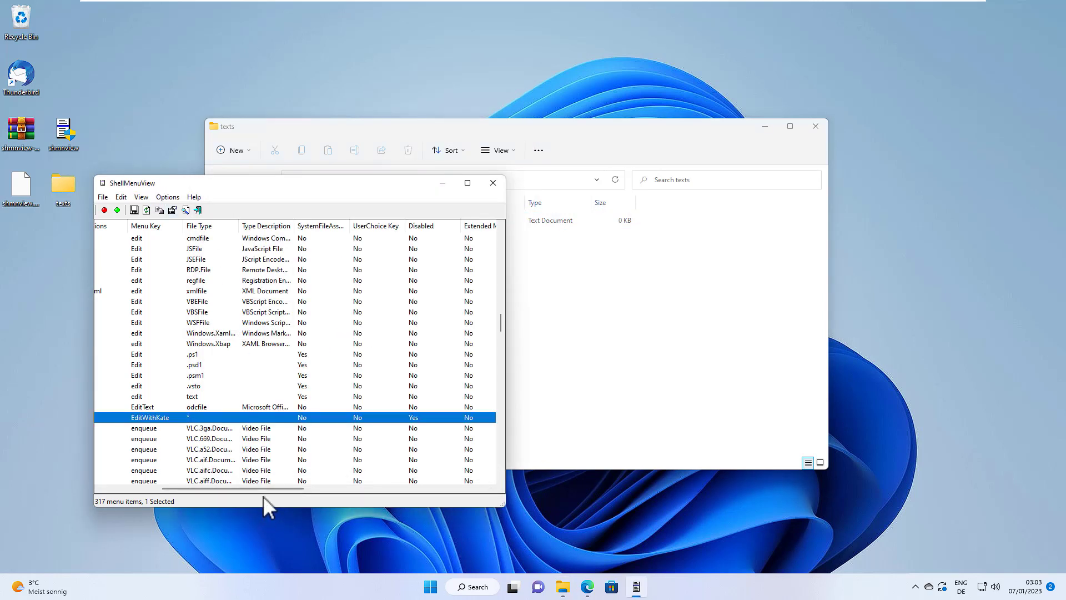
pyautogui.moveTo(263, 491); pyautogui.dragTo(169, 493)
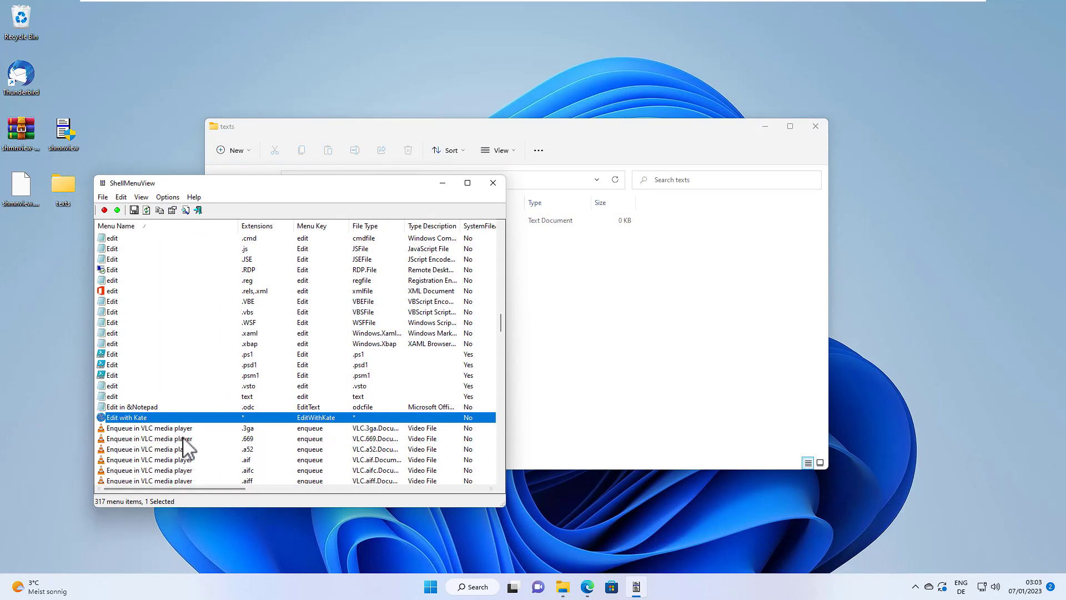
# Use Open In RegEdit on the Edit with Kate row to reach its key under HKEY_CLASSES_ROOT\*\shell
pyautogui.rightClick(162, 414)
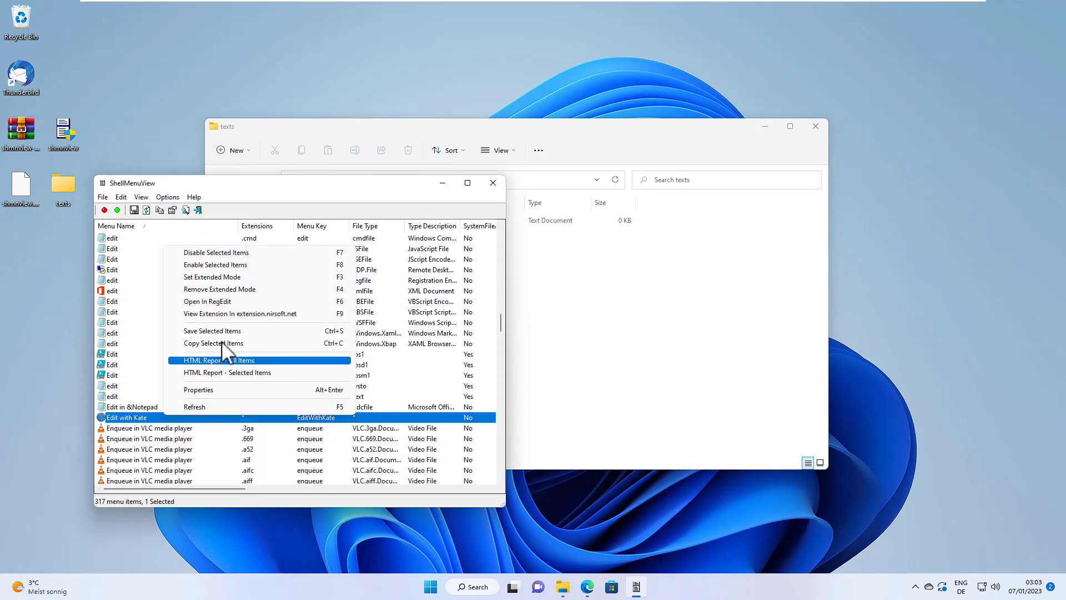
pyautogui.click(234, 304)
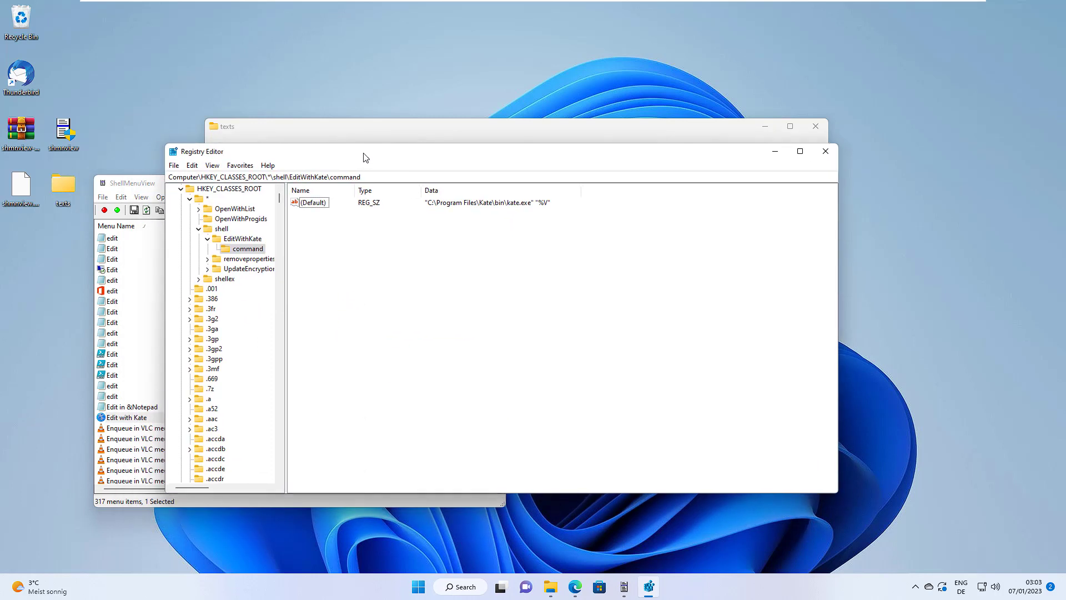
# Inspect the shell and EditWithKate keys, noting the LegacyDisable value, then select secret in the texts folder
pyautogui.moveTo(336, 169); pyautogui.dragTo(350, 182)
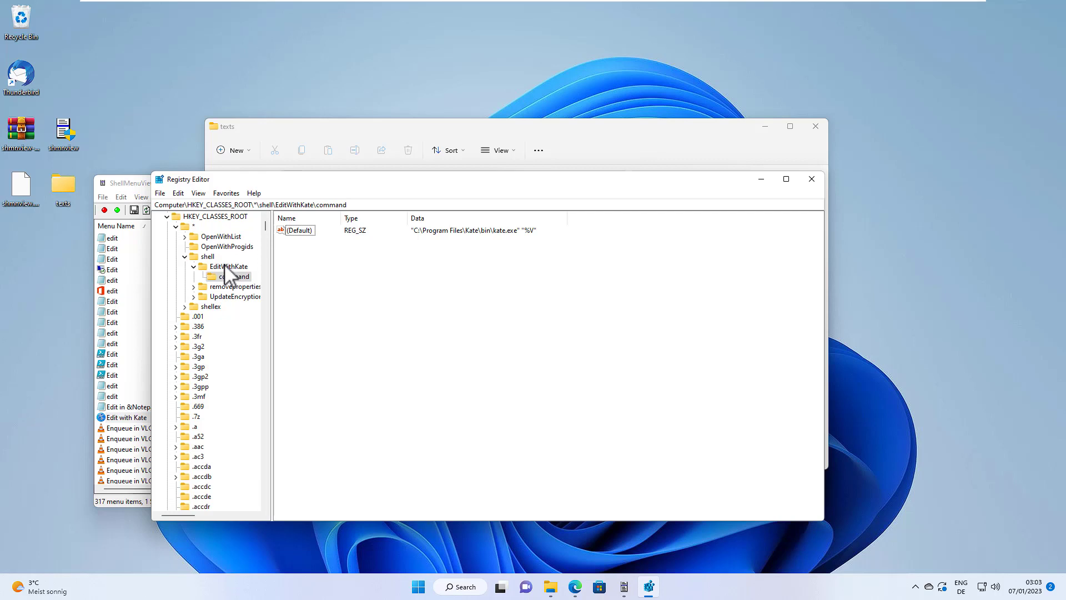
pyautogui.click(207, 257)
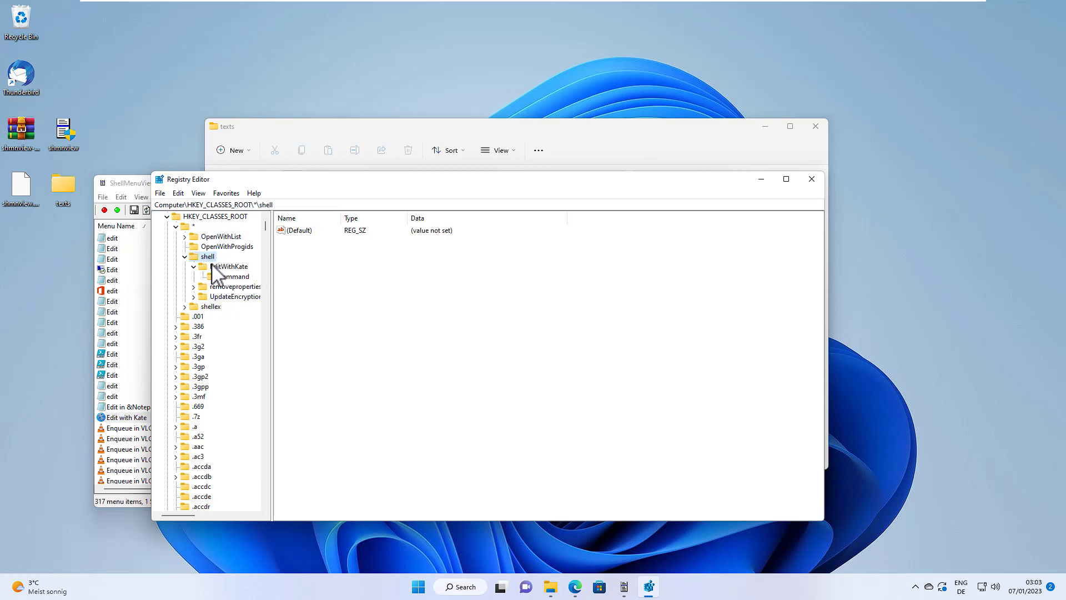
pyautogui.click(234, 267)
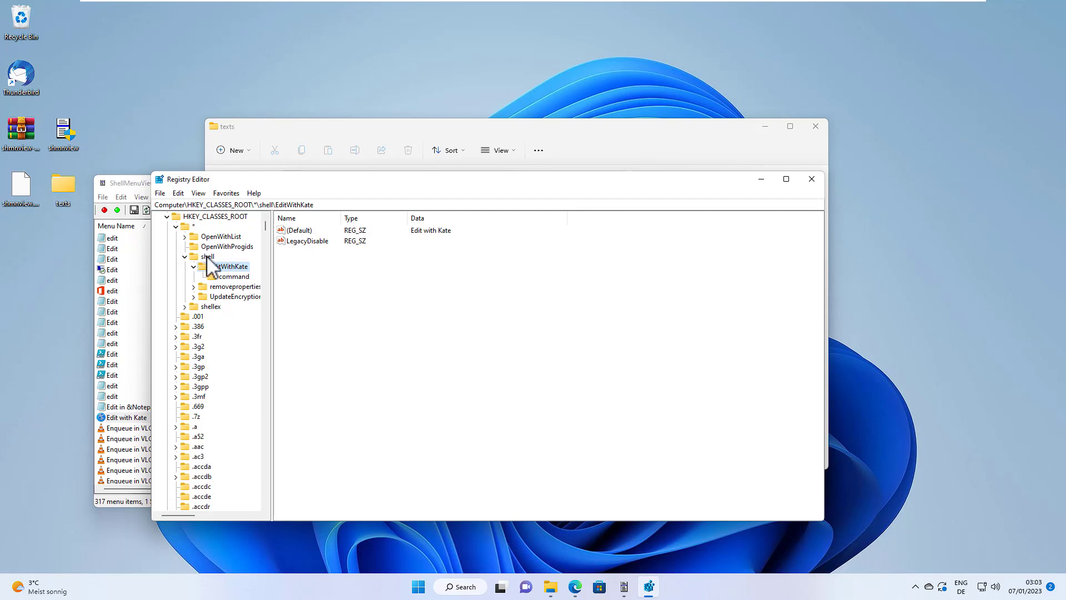
pyautogui.click(458, 150)
pyautogui.click(338, 223)
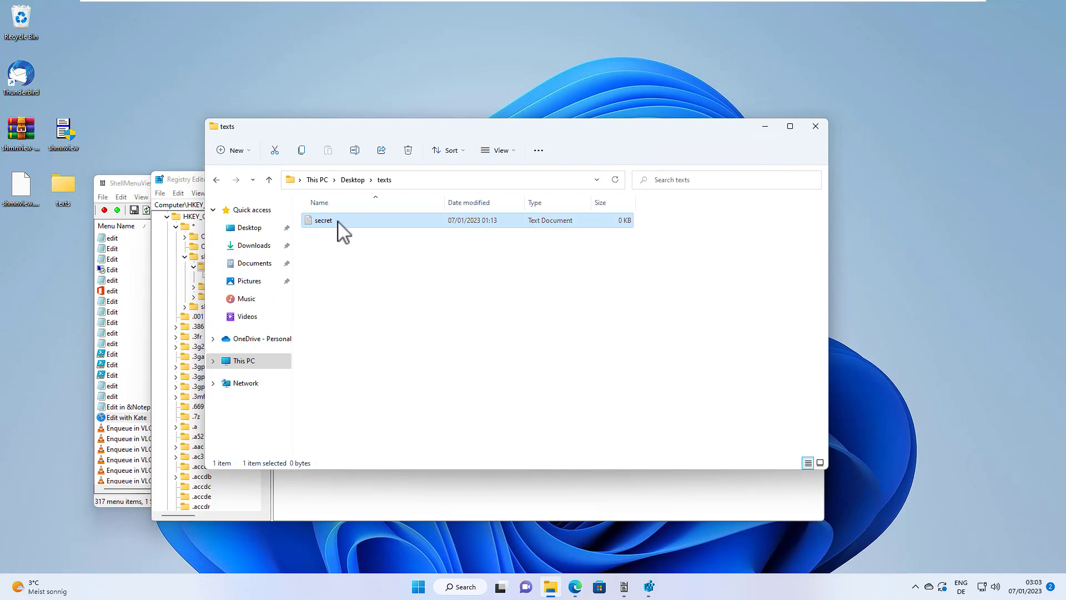
# Re-enable the Edit with Kate item in ShellMenuView via Enable Selected Items
pyautogui.click(121, 184)
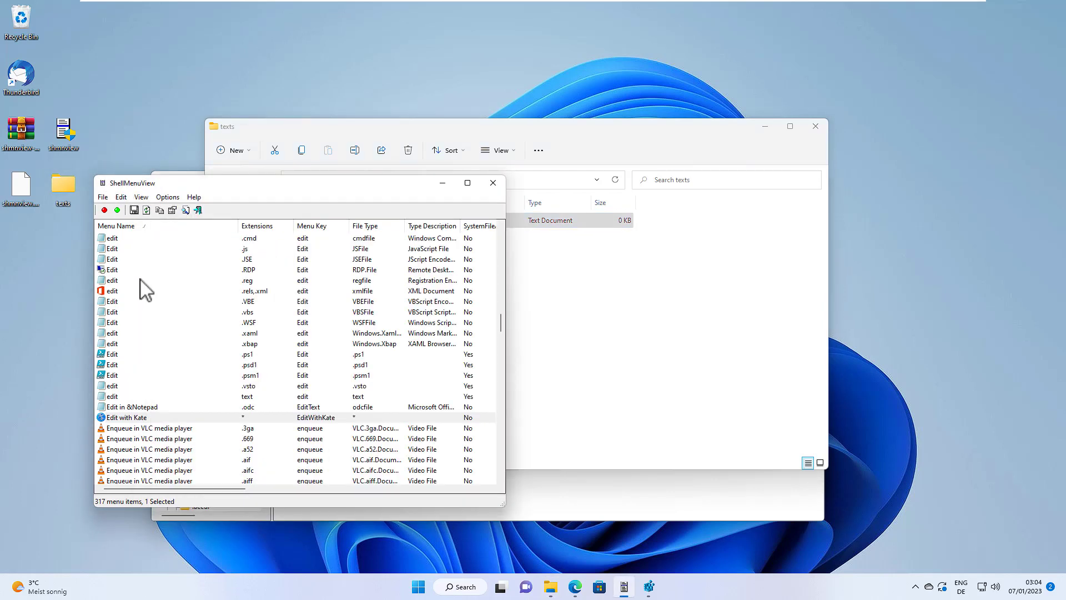
pyautogui.rightClick(141, 421)
pyautogui.click(221, 275)
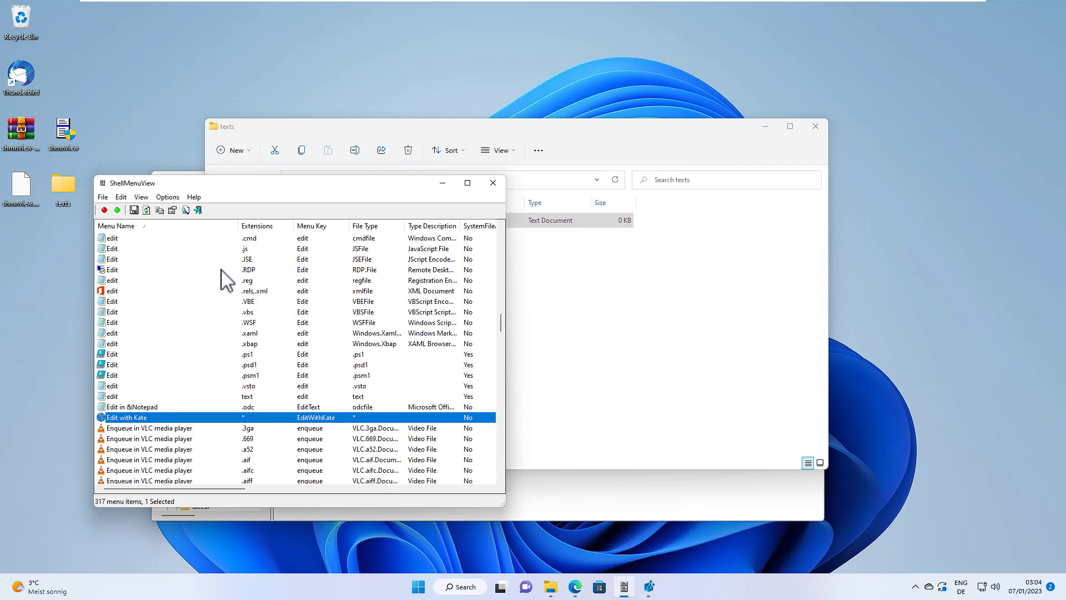
# Confirm Edit with Kate reappears in the secret file's full classic context menu
pyautogui.click(385, 226)
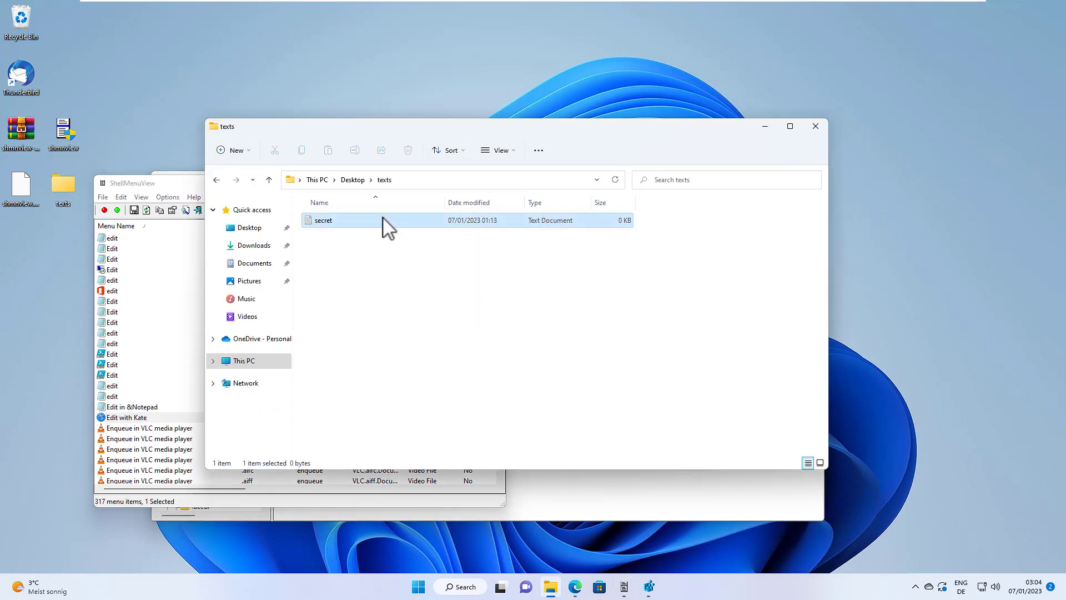
pyautogui.rightClick(386, 226)
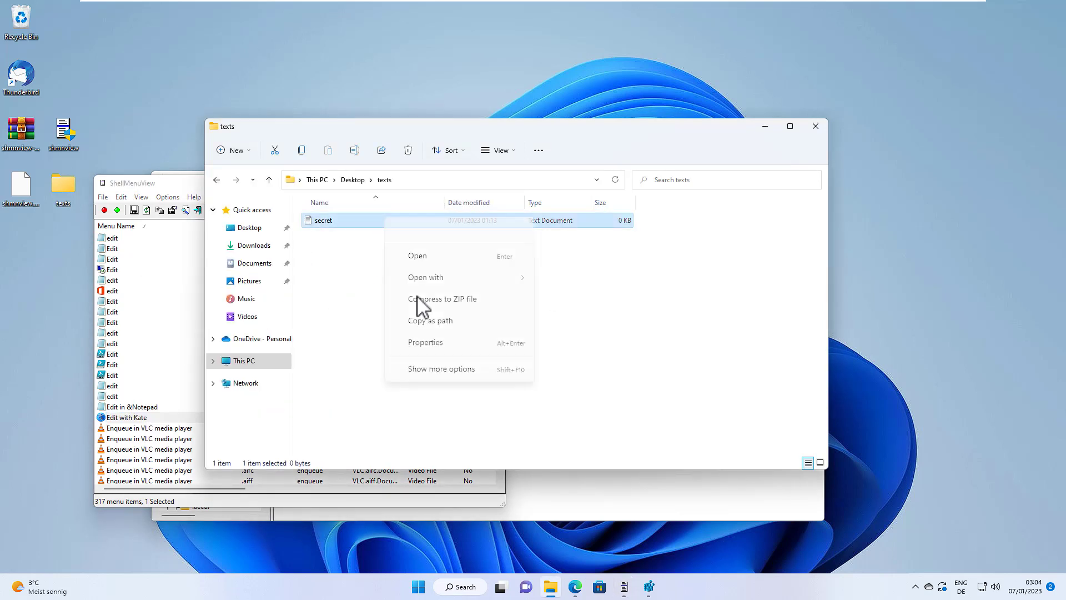
pyautogui.click(428, 371)
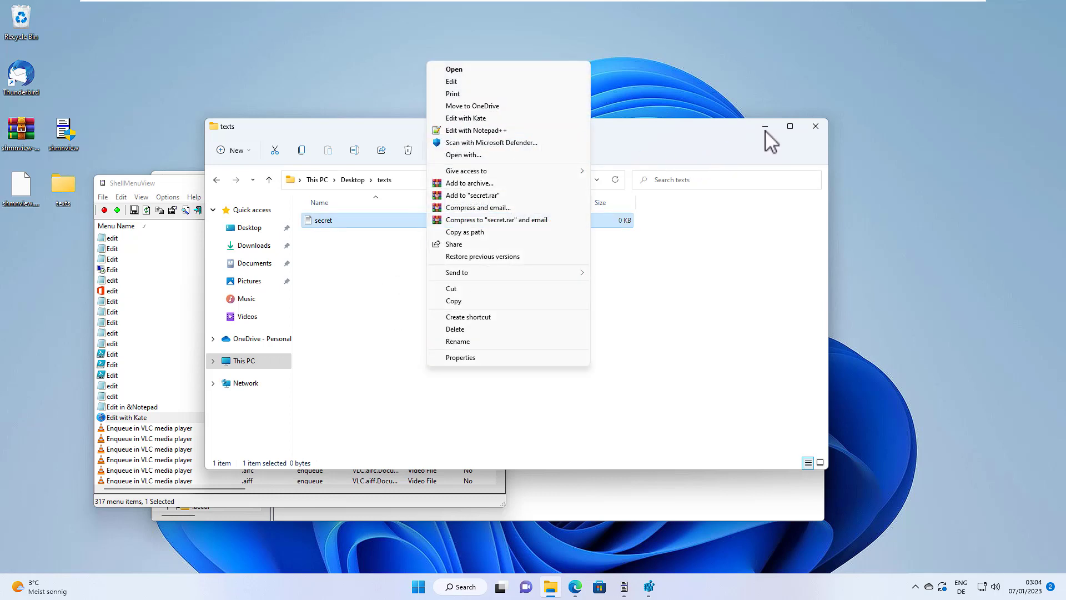
# Back in Registry Editor, delete the EditWithKate key from HKEY_CLASSES_ROOT\*\shell and confirm
pyautogui.click(643, 587)
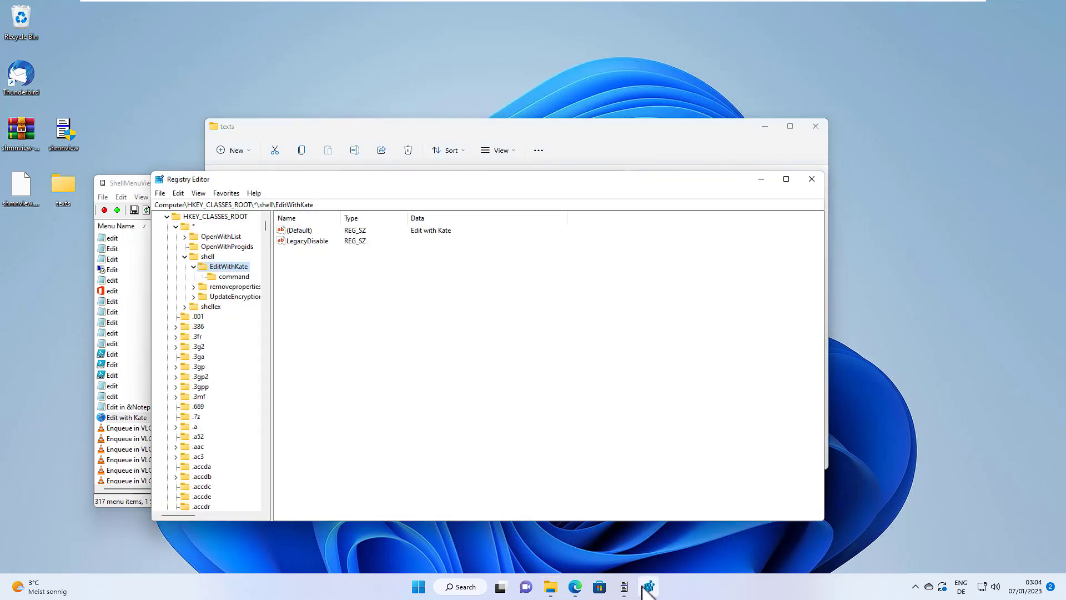
pyautogui.click(643, 588)
pyautogui.rightClick(223, 269)
pyautogui.click(263, 316)
pyautogui.click(586, 290)
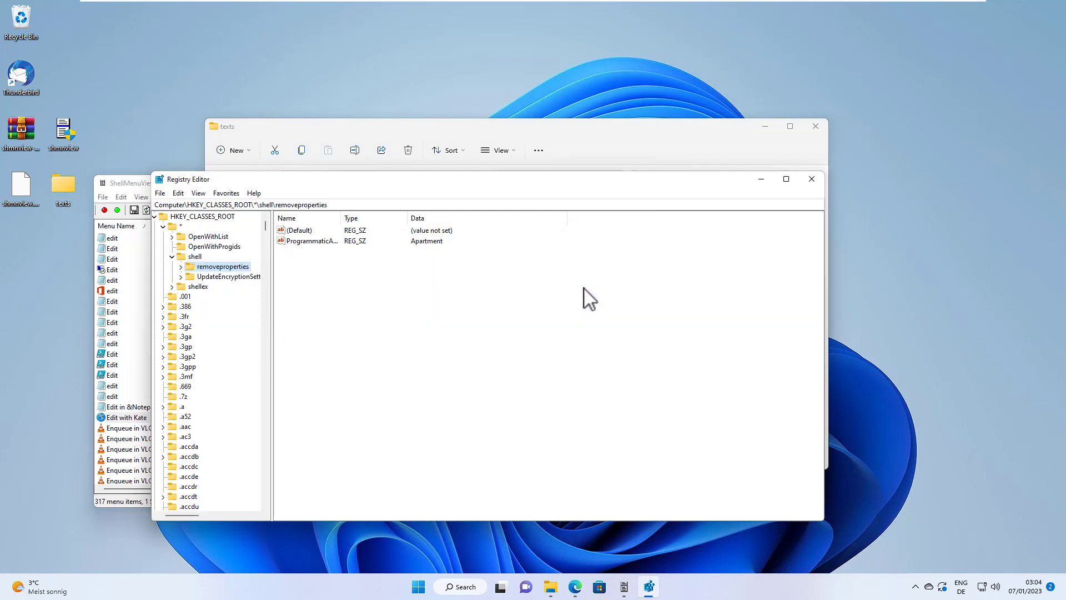
# Show the secret file's classic Explorer context menu, confirming Edit with Kate is gone
pyautogui.click(561, 146)
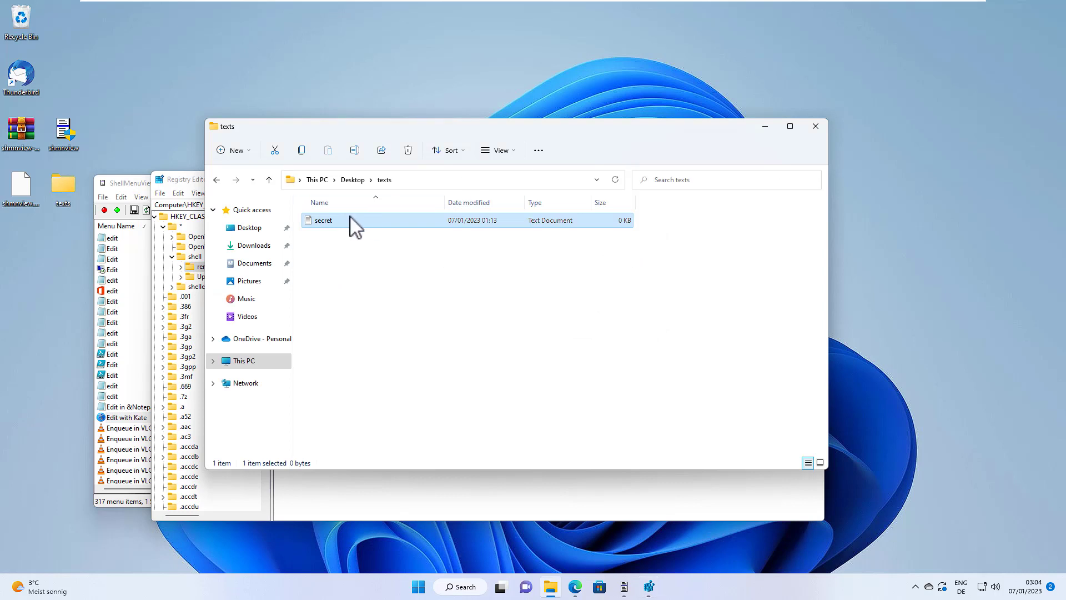
pyautogui.rightClick(340, 223)
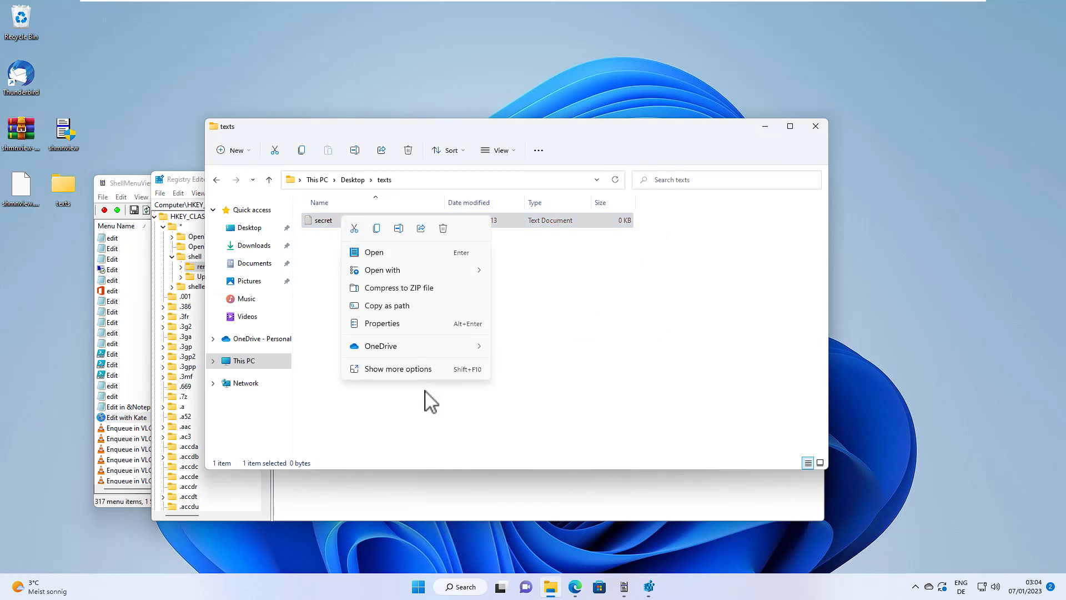
pyautogui.click(426, 375)
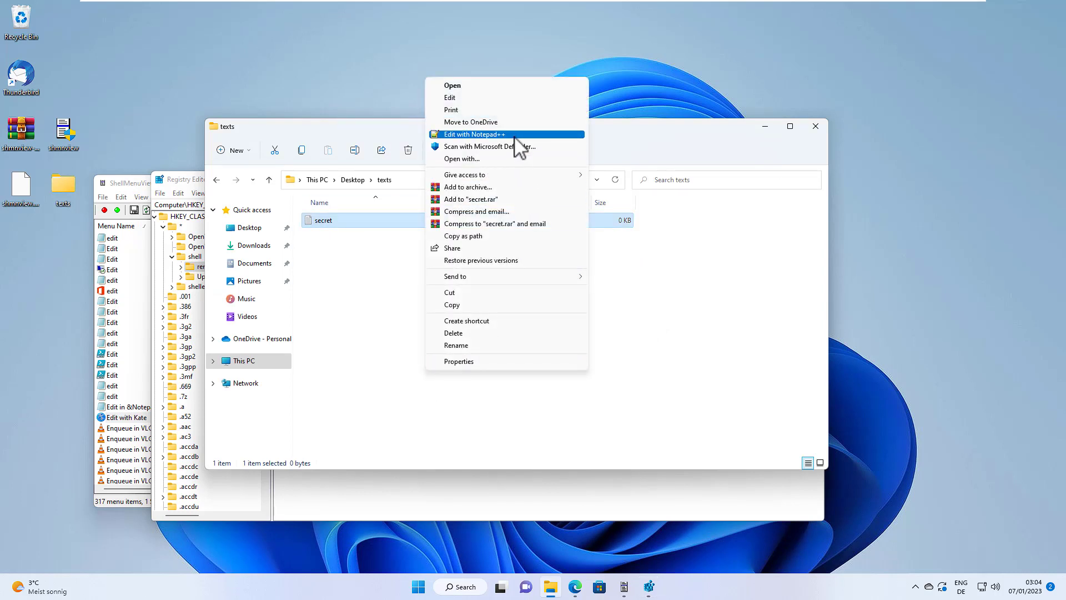